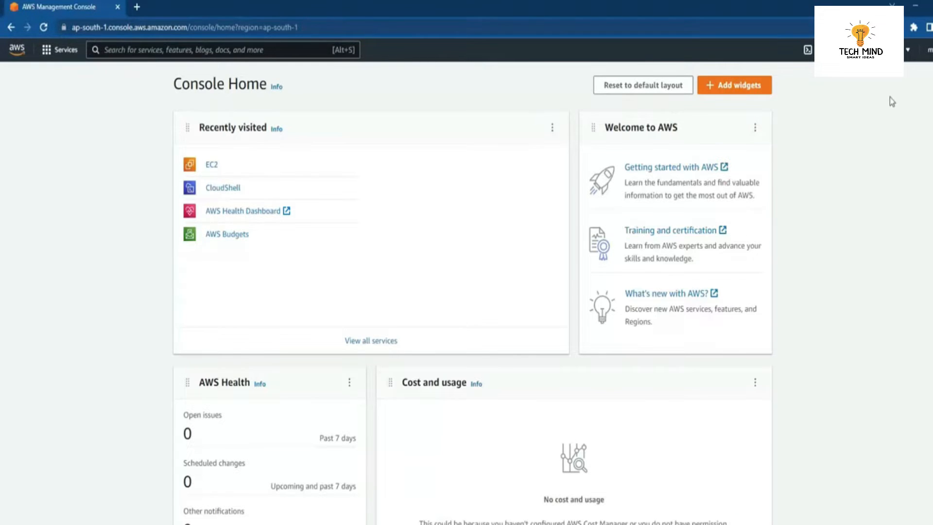
Step: Set the console region to Asia Pacific (Mumbai)
left_click(907, 51)
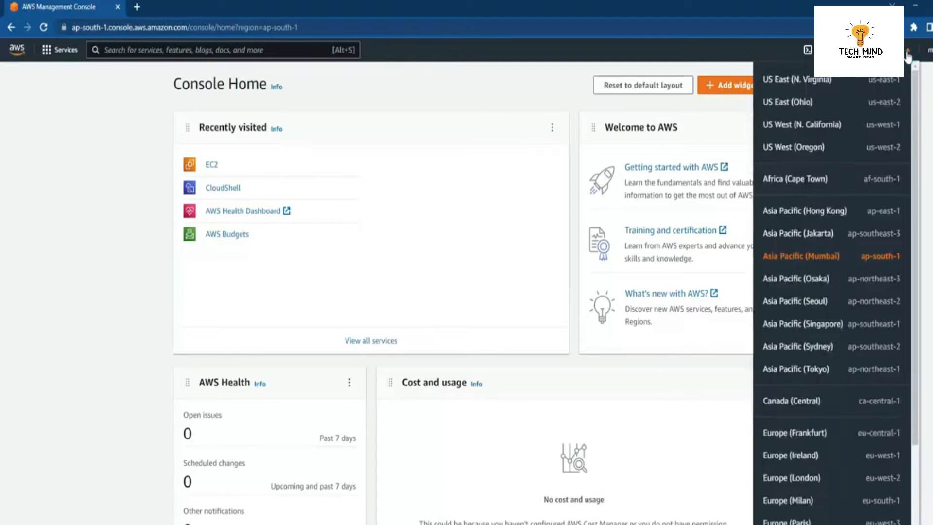
scroll(830, 408, "down", 1)
scroll(830, 406, "up", 1)
left_click(803, 259)
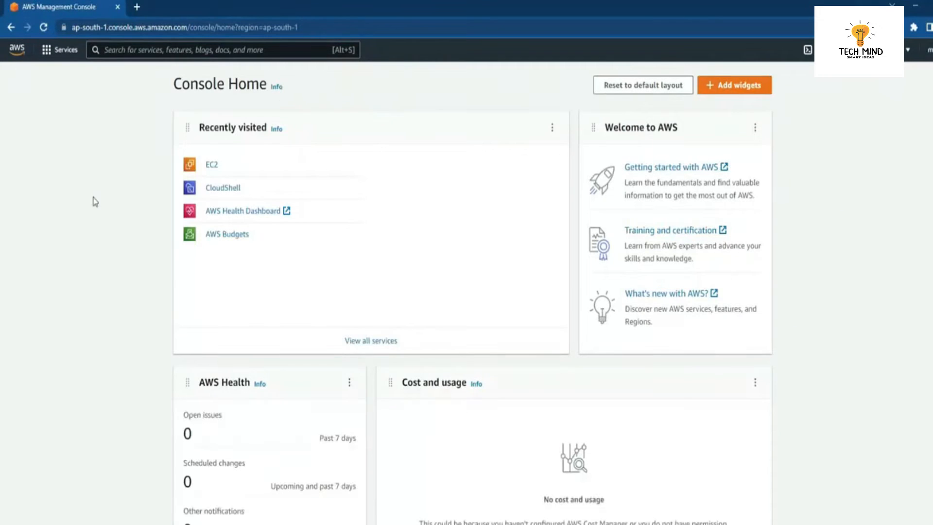
Step: Go to the EC2 service and open its AMI Catalog
left_click(212, 168)
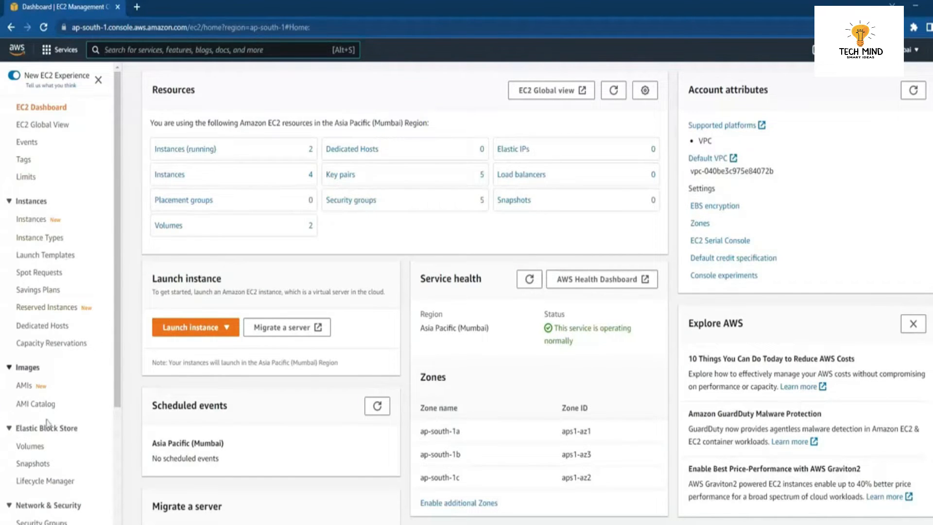
left_click(35, 408)
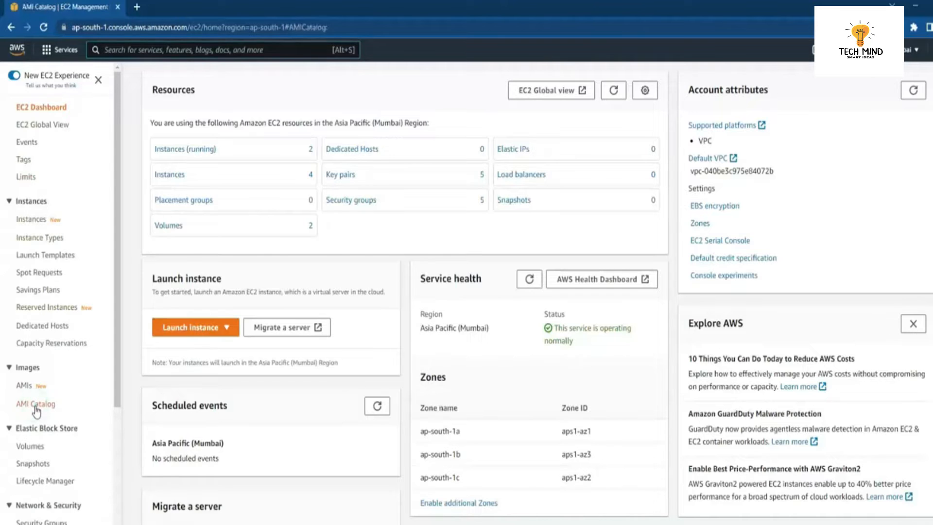
scroll(549, 324, "down", 3)
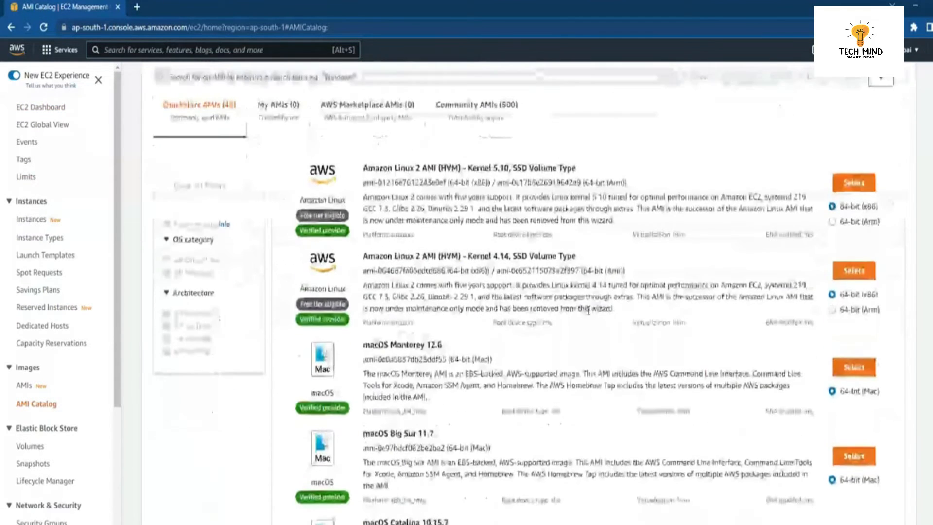
Step: Filter the quickstart AMIs to free tier only, all Windows and 64-bit (x86) architecture
left_click(166, 223)
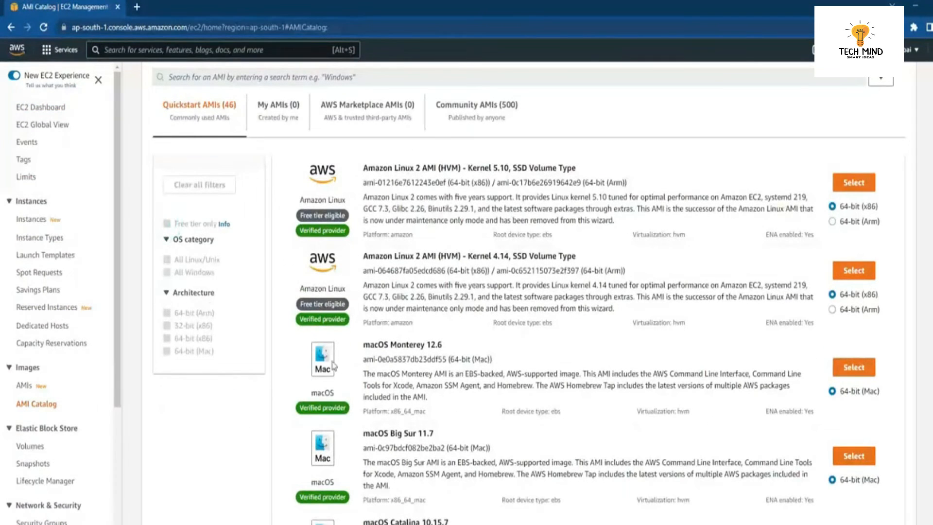
scroll(505, 347, "down", 1)
scroll(506, 346, "up", 3)
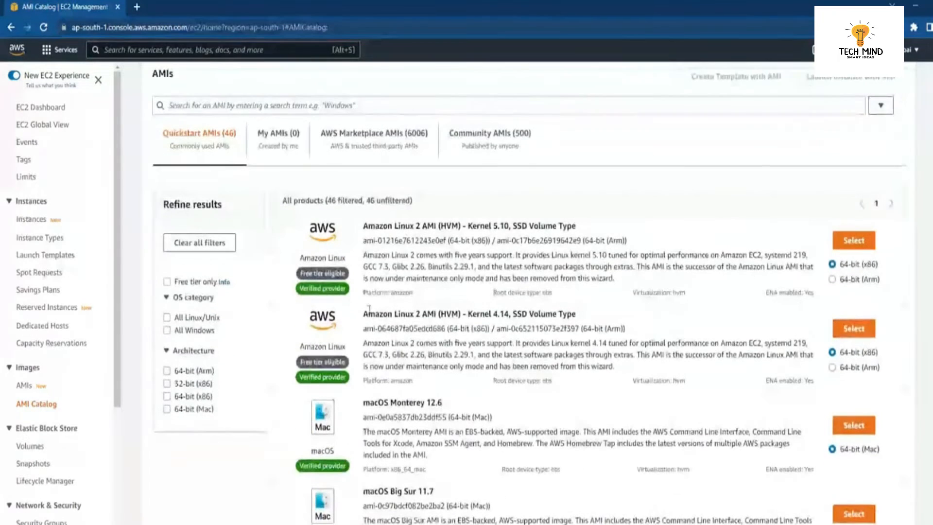
left_click(167, 282)
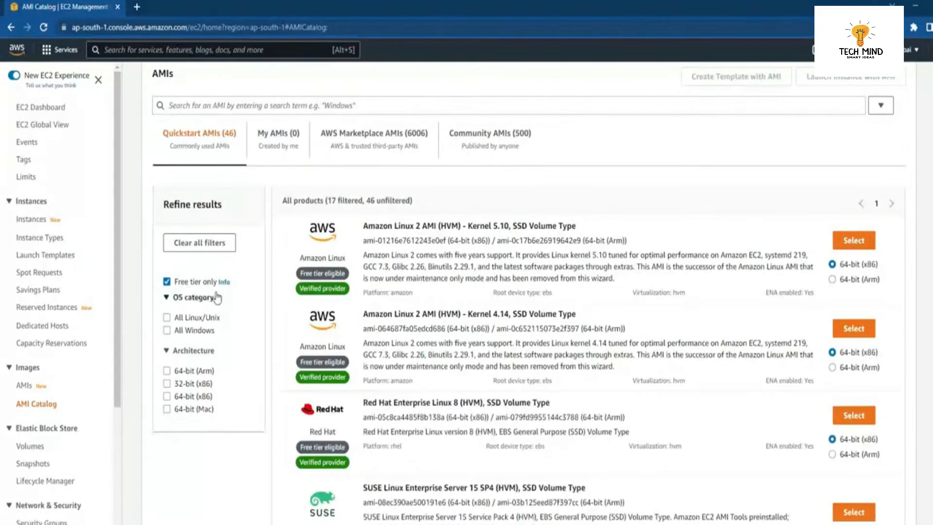
left_click(167, 331)
scroll(254, 302, "down", 1)
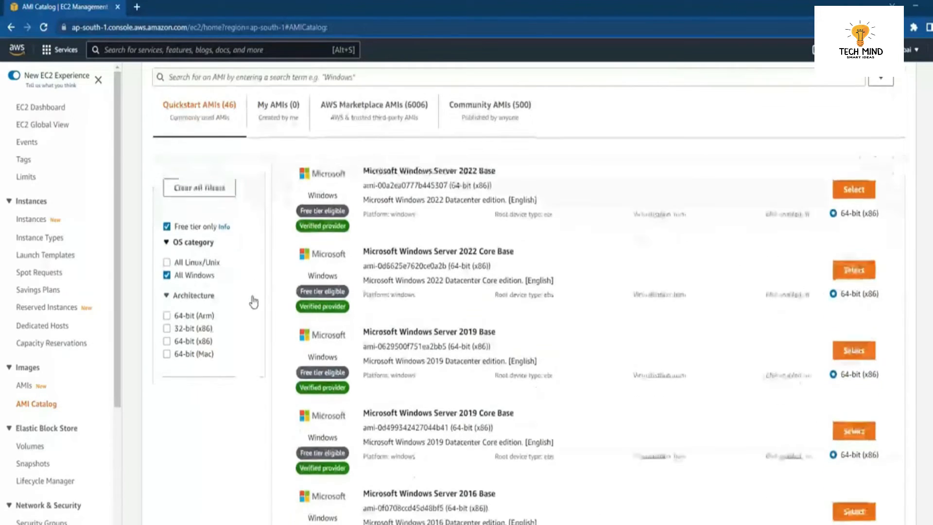
left_click(167, 338)
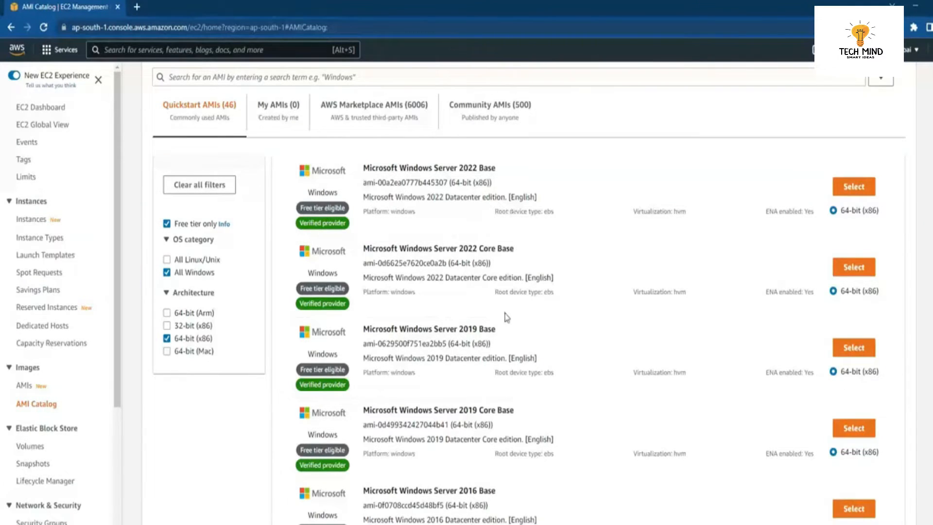
Step: Select the Microsoft Windows Server 2019 Base AMI and start launching an instance with it
scroll(506, 314, "down", 1)
scroll(505, 312, "down", 1)
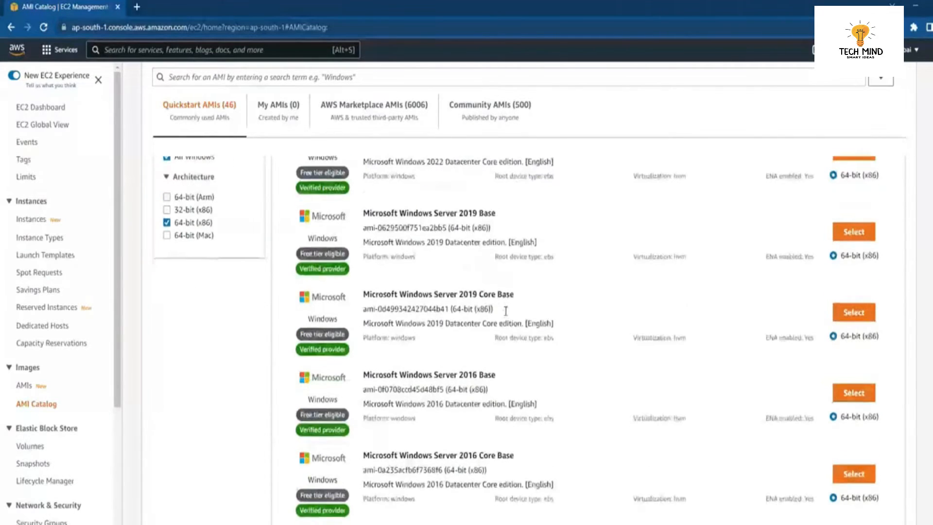
scroll(506, 315, "up", 1)
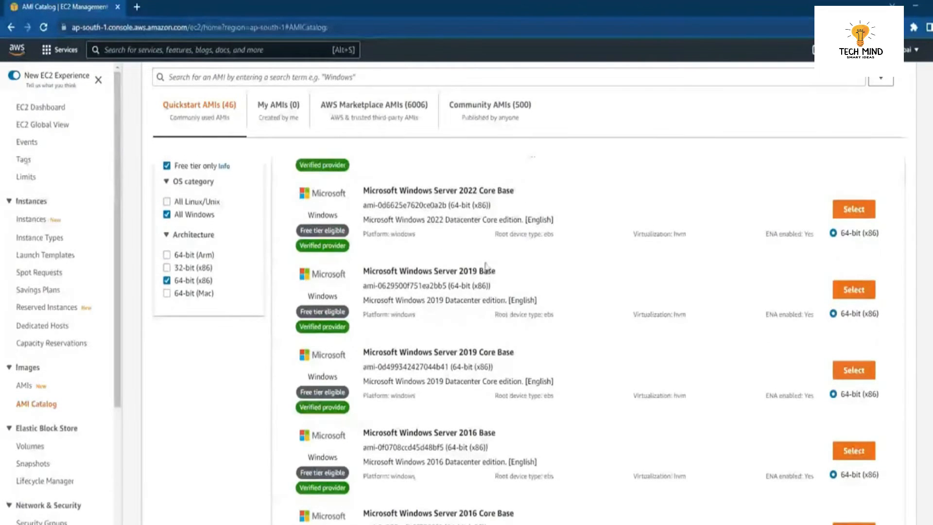
left_click(854, 289)
scroll(731, 344, "up", 3)
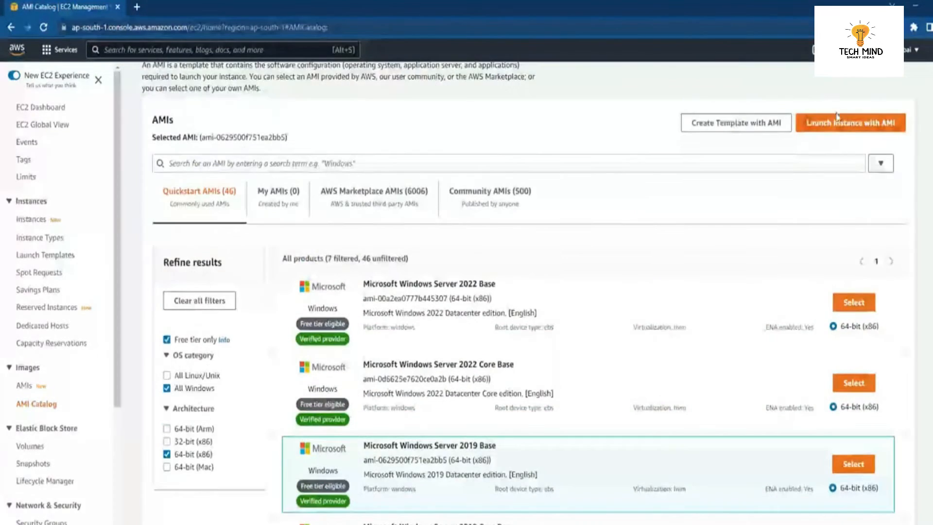
left_click(821, 126)
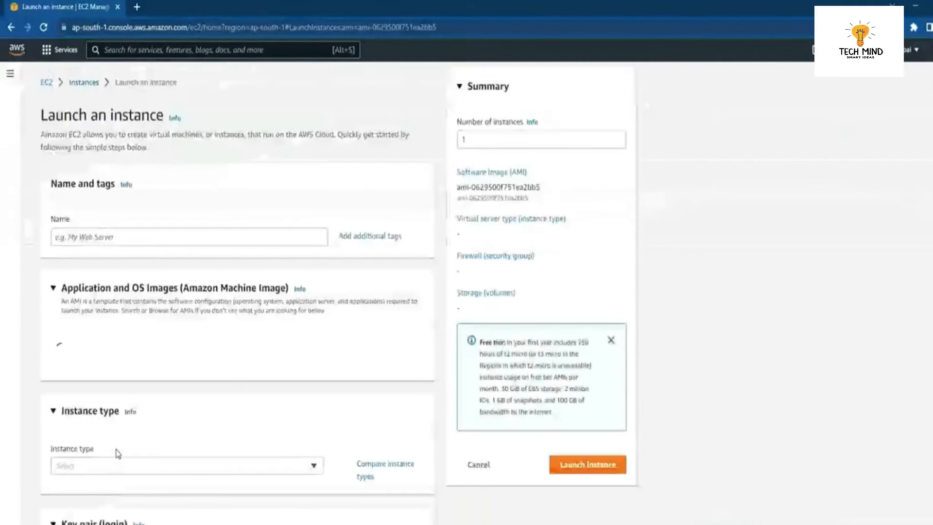
Step: Name the instance "meta update" and set its instance type to t3.2xlarge
left_click(107, 235)
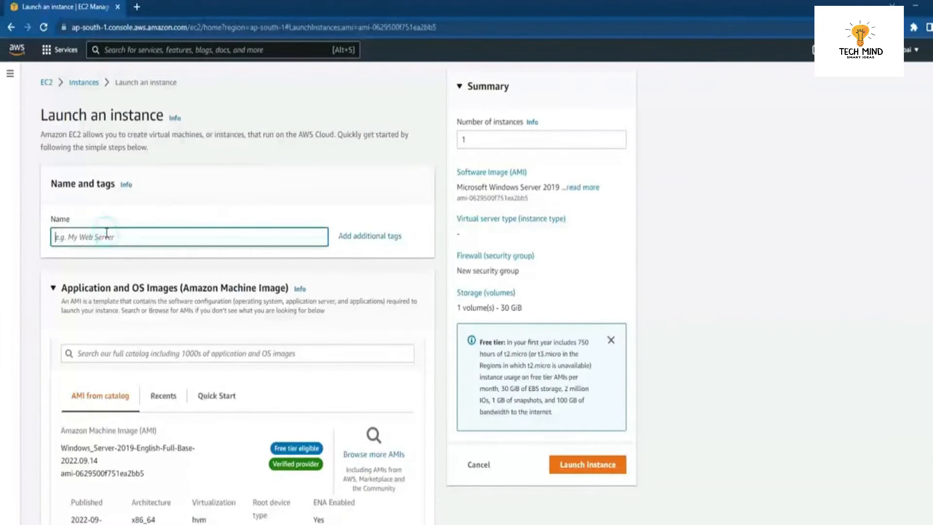
type("meta update")
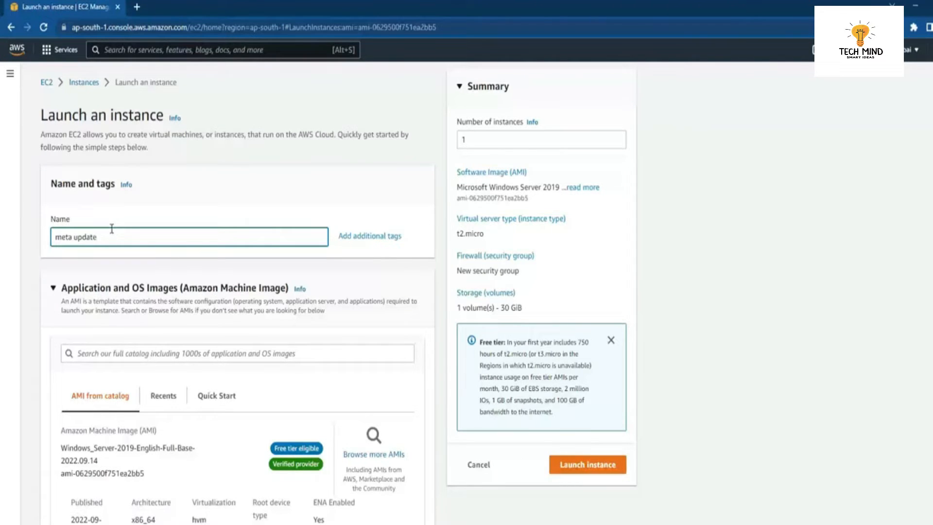
scroll(111, 229, "down", 4)
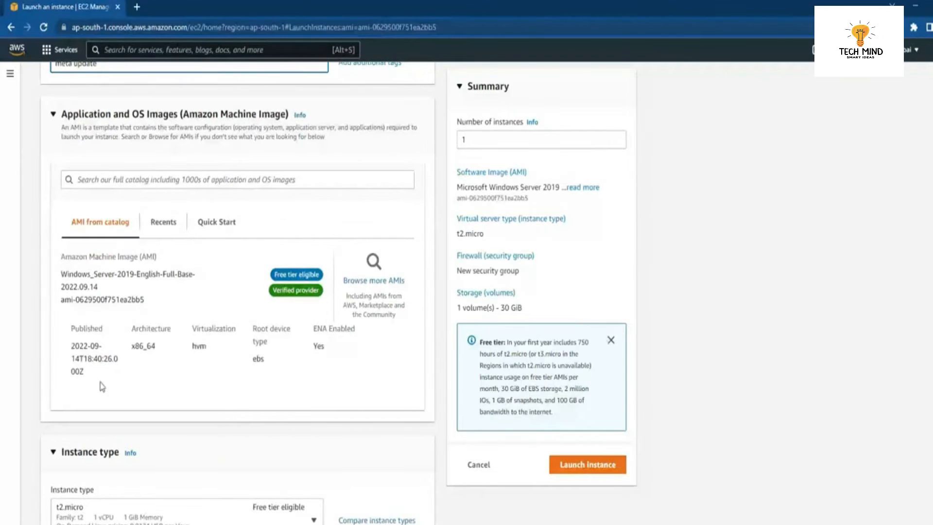
scroll(225, 332, "down", 5)
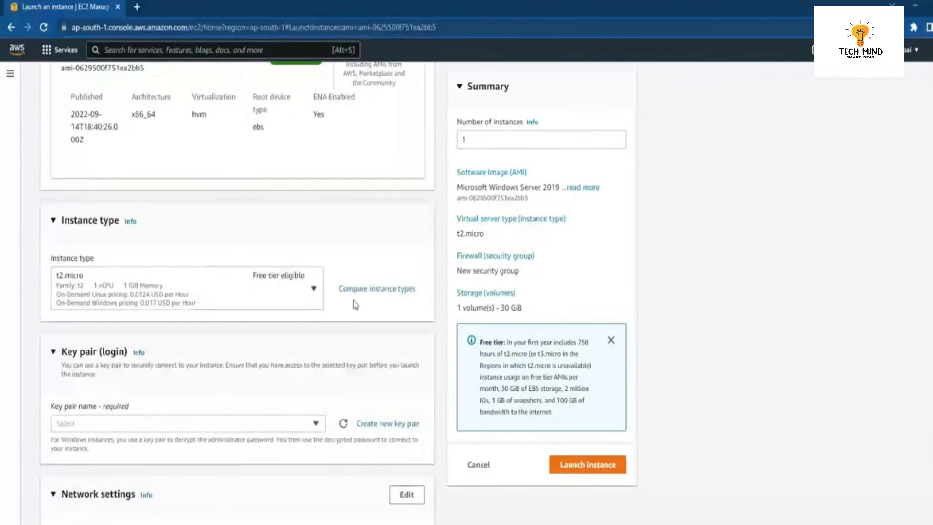
scroll(197, 244, "down", 1)
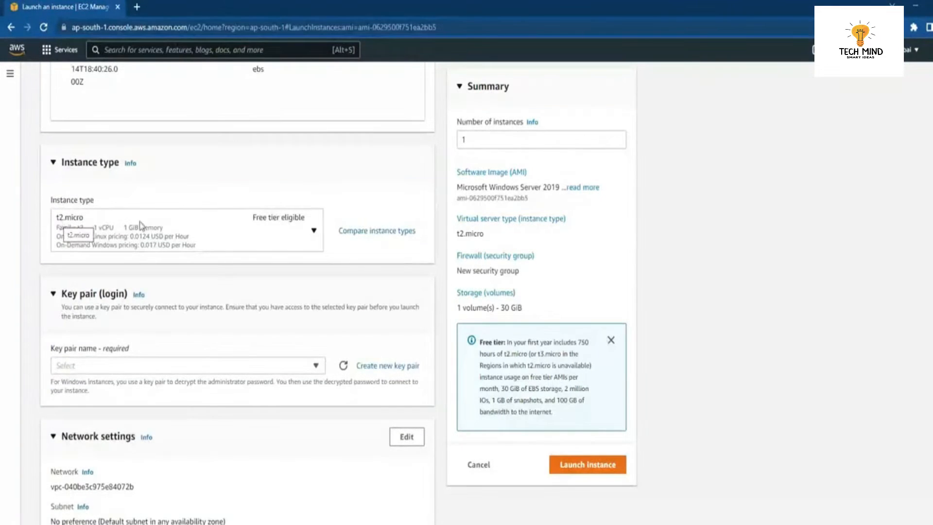
left_click(314, 231)
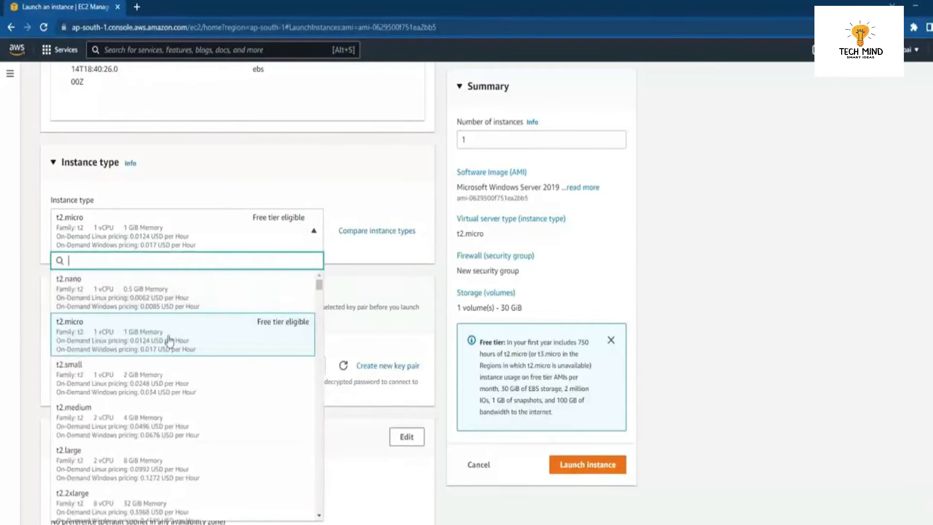
scroll(137, 413, "down", 3)
scroll(139, 416, "down", 3)
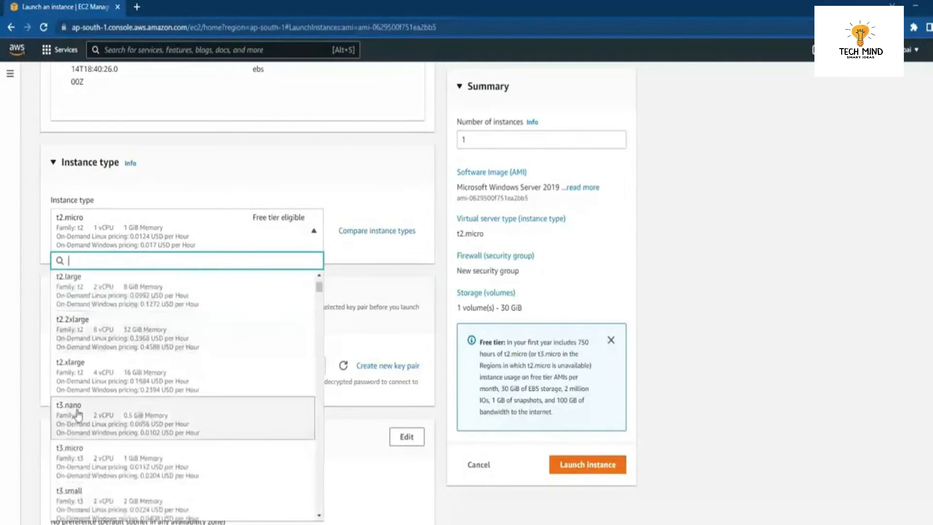
scroll(97, 396, "down", 3)
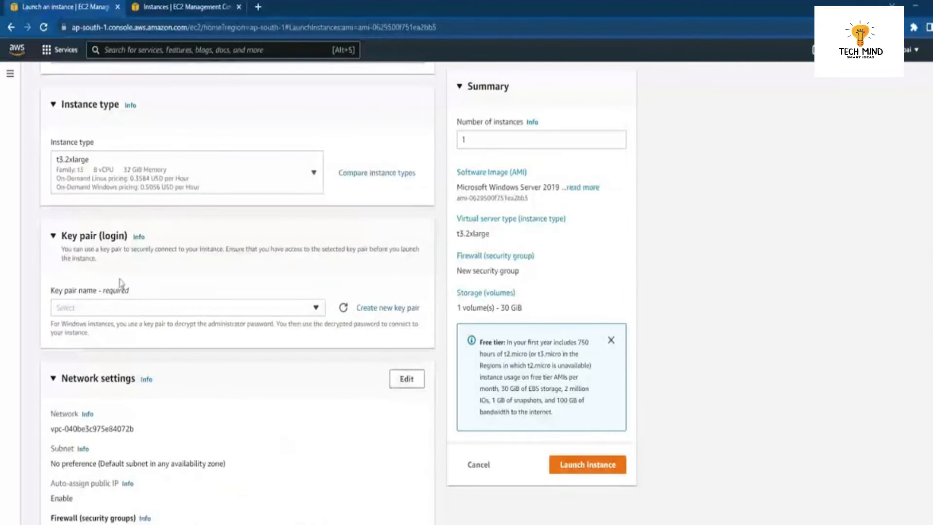
Step: Choose the existing "meta update" key pair for the instance login
scroll(96, 192, "up", 3)
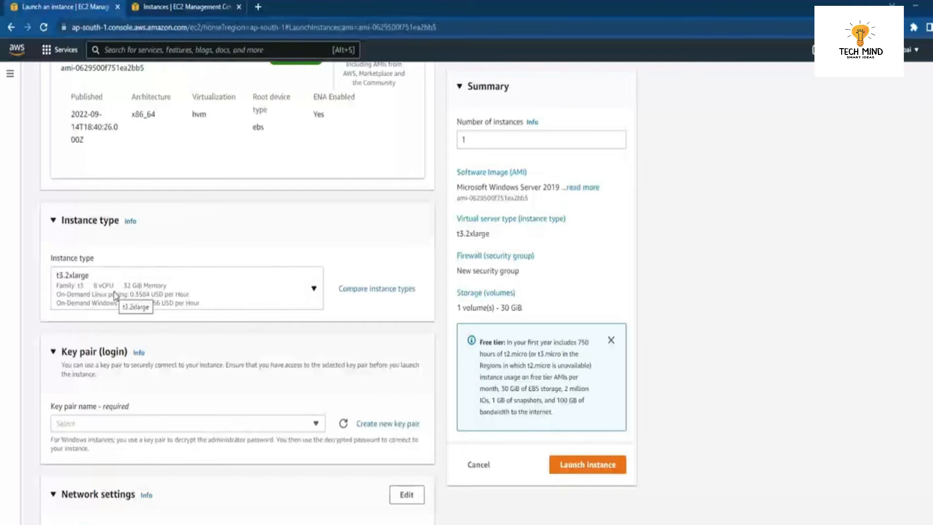
scroll(115, 295, "up", 6)
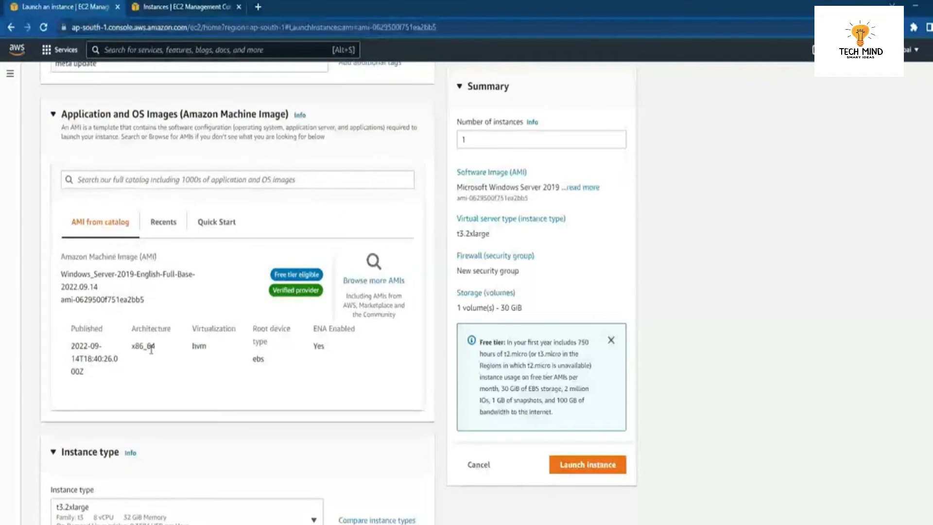
scroll(142, 356, "down", 7)
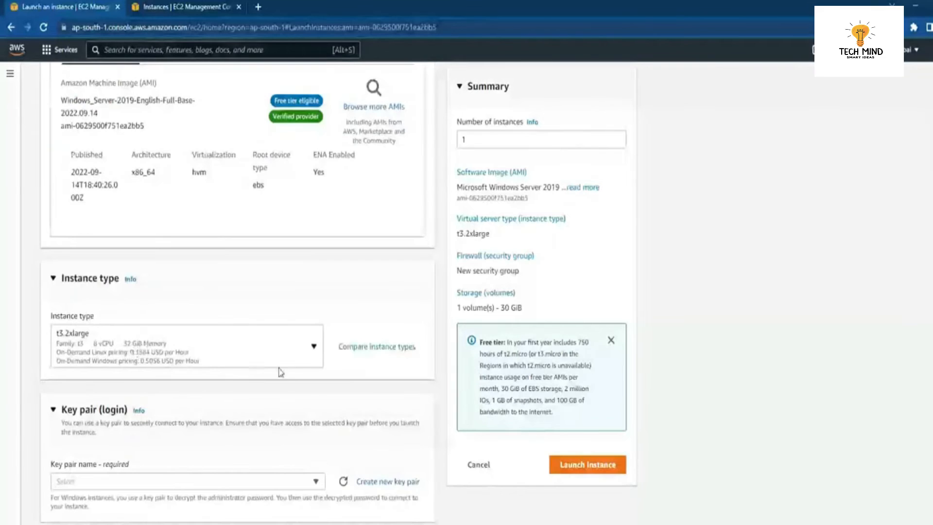
left_click(282, 309)
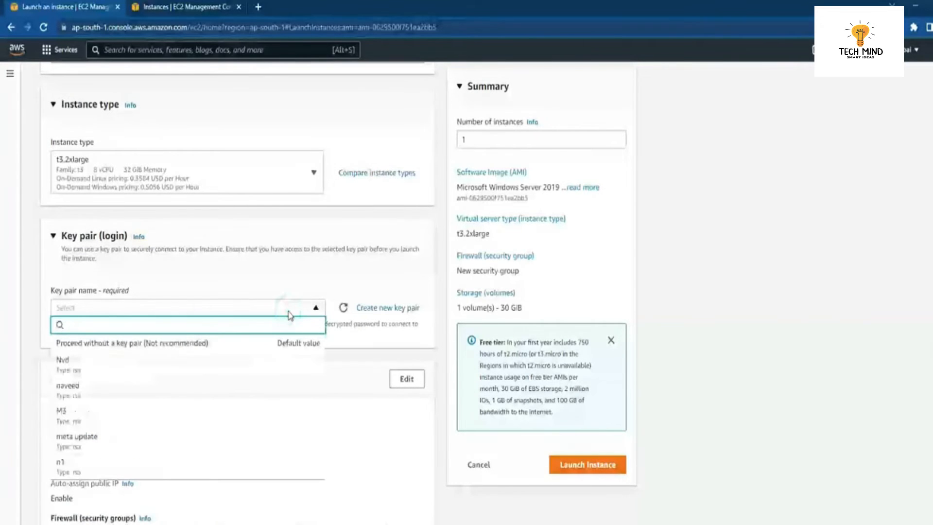
left_click(73, 438)
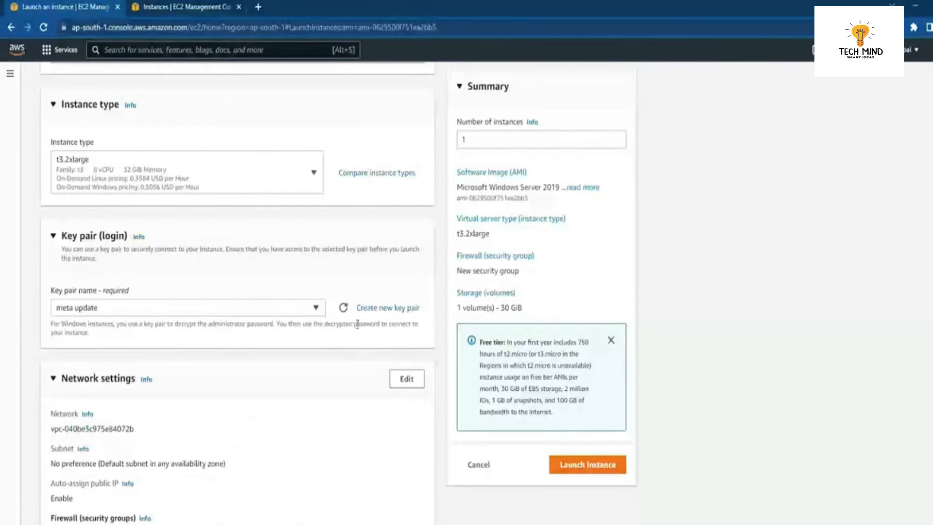
Step: Create a new key pair named "metaupdate" in .pem format for the instance
left_click(383, 314)
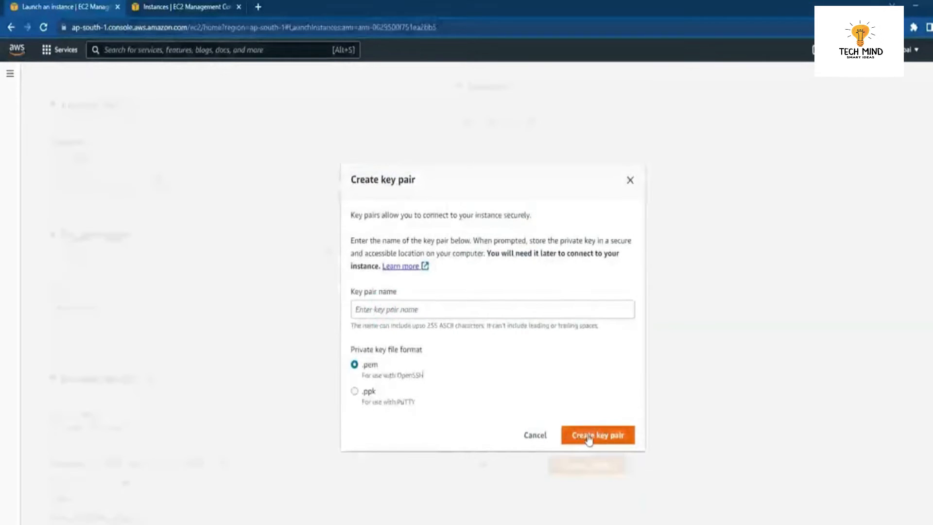
left_click(417, 313)
type("meta p")
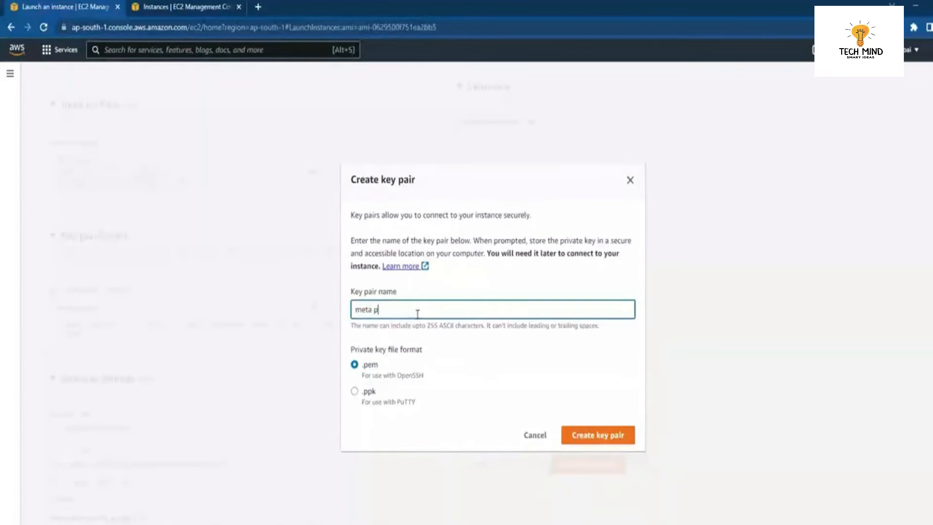
key("BackSpace")
type("update")
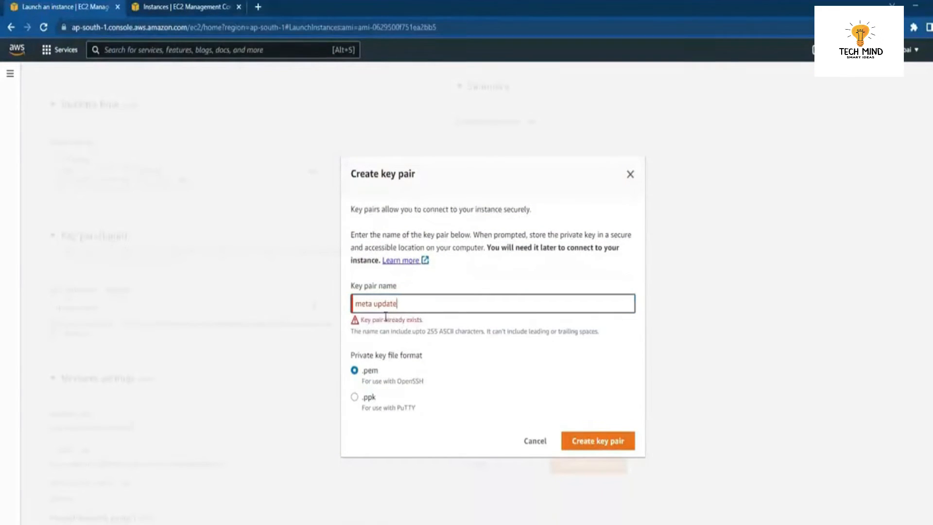
left_click(376, 304)
key("BackSpace")
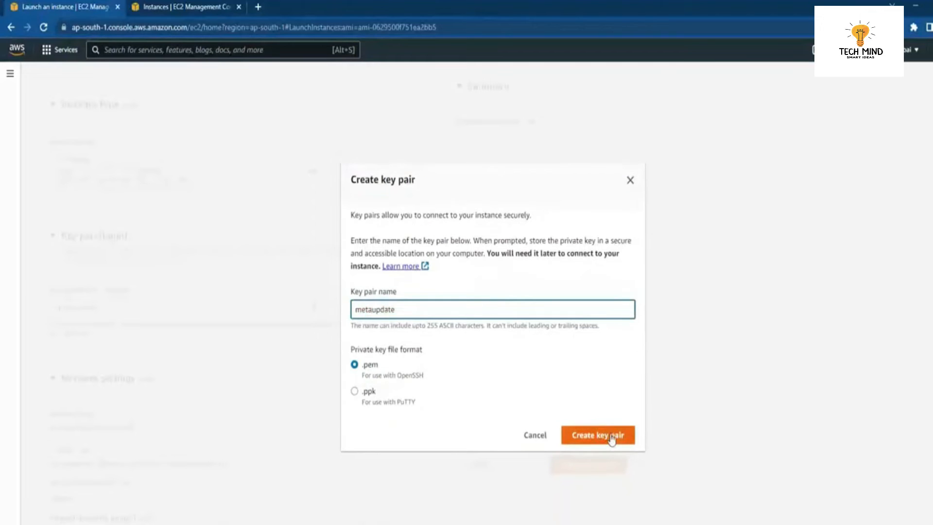
left_click(611, 434)
Step: Review the remaining instance settings and launch the configured instance
scroll(779, 317, "down", 9)
scroll(780, 317, "down", 2)
scroll(779, 316, "up", 10)
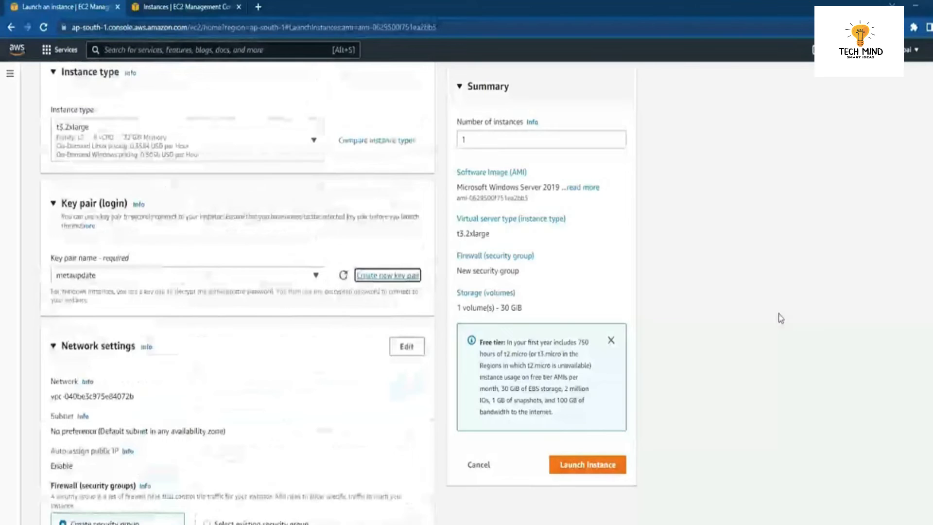
left_click(612, 466)
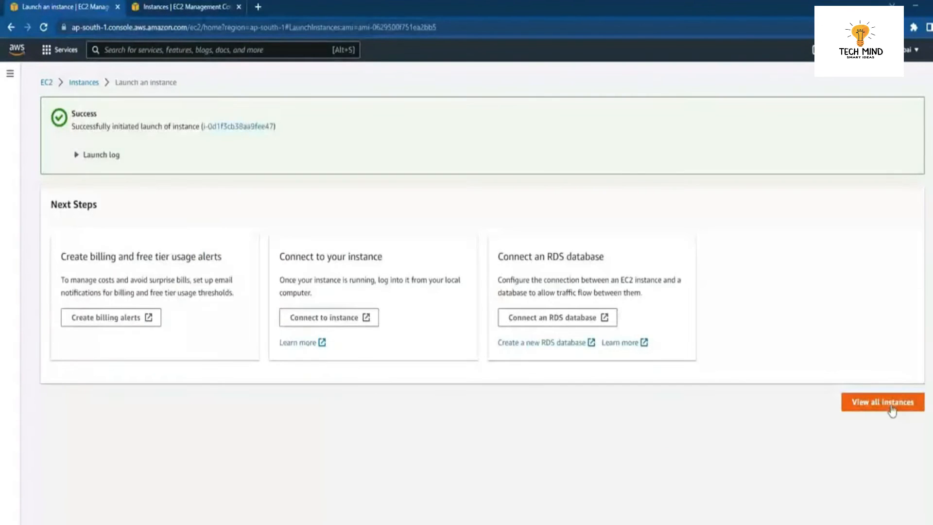
Step: View all instances and open the details page of the new "meta update" instance
left_click(883, 403)
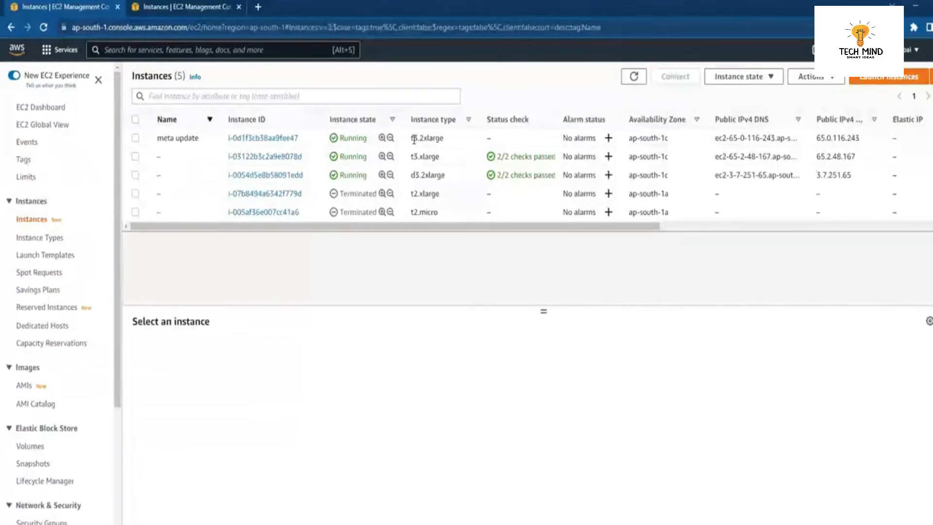
left_click(251, 138)
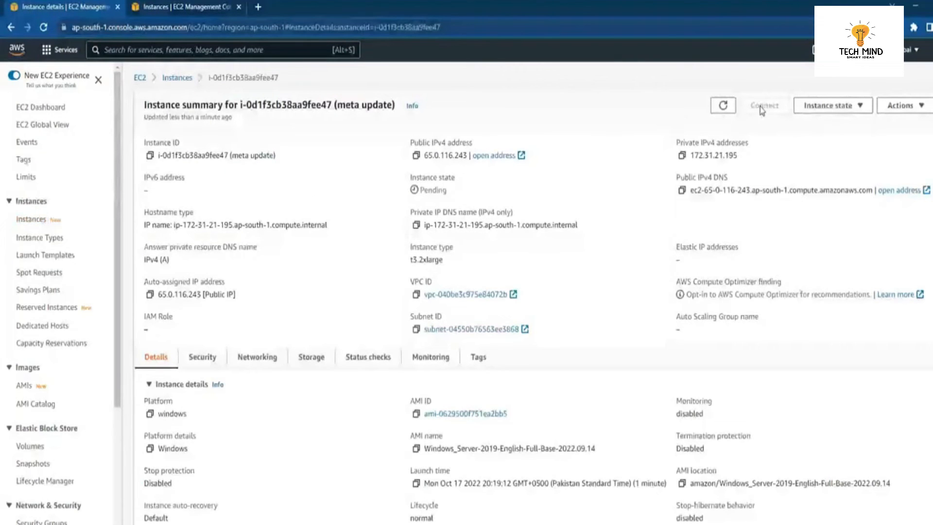
Step: Refresh the instance details and open the Windows password retrieval page from the instance's RDP client connection options
key("F5")
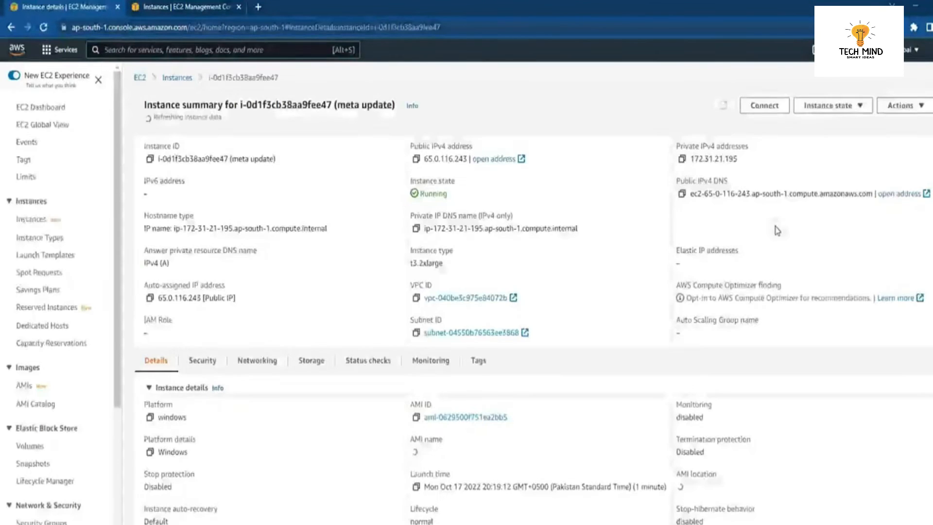
left_click(768, 105)
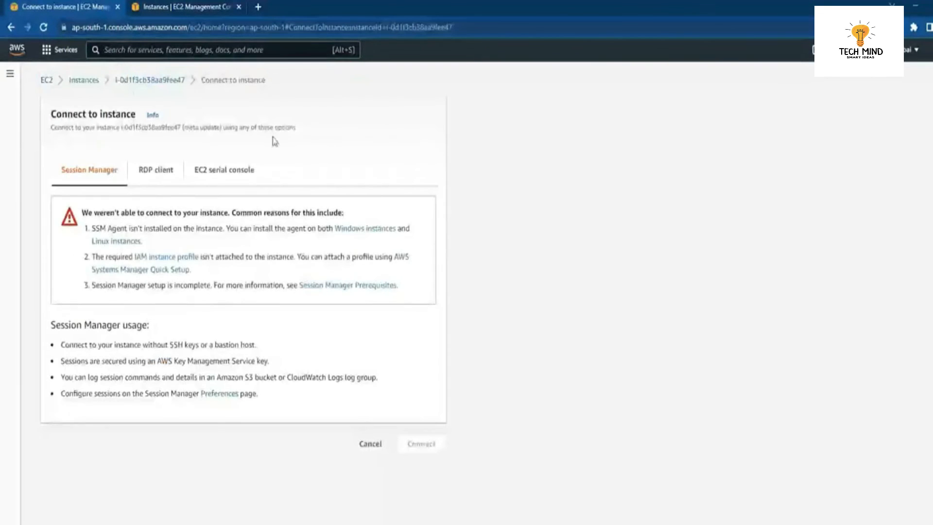
left_click(153, 175)
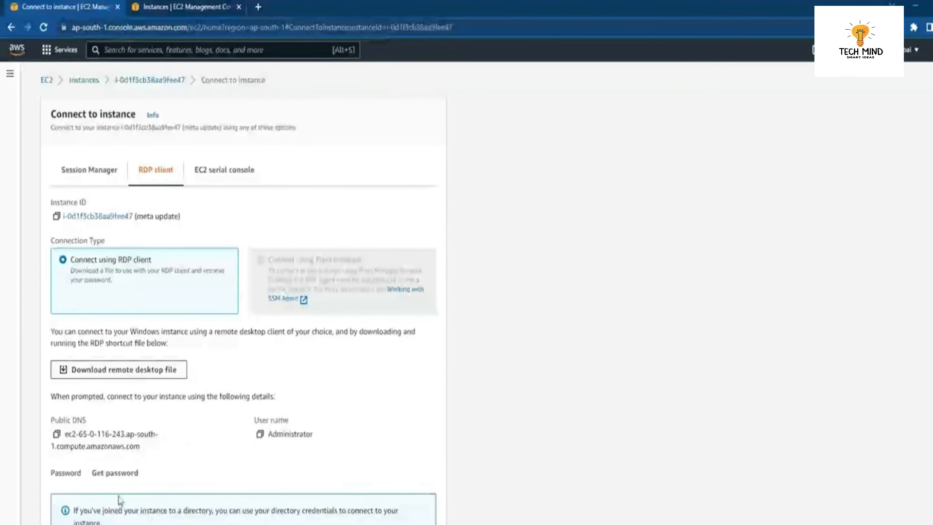
left_click(115, 473)
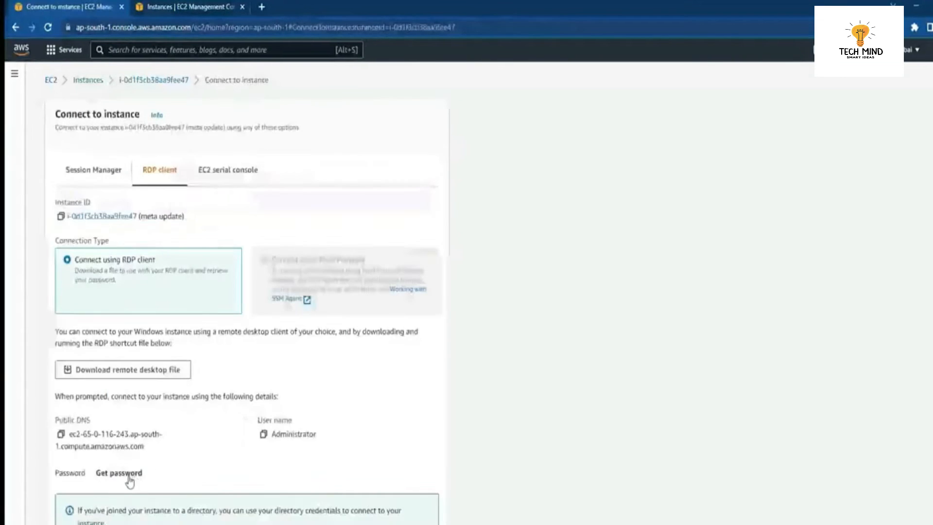
left_click(127, 478)
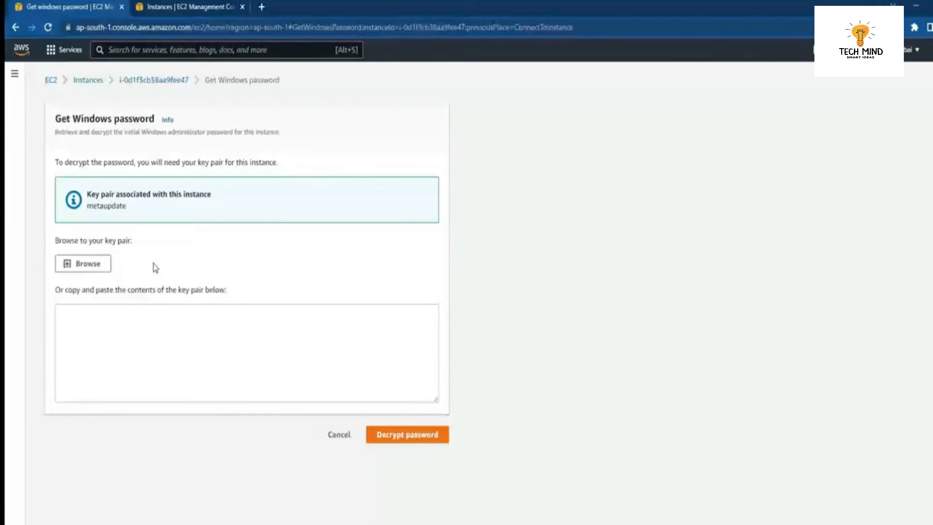
Step: Load the metaupdate.pem key pair file and decrypt the Windows administrator password
left_click(95, 264)
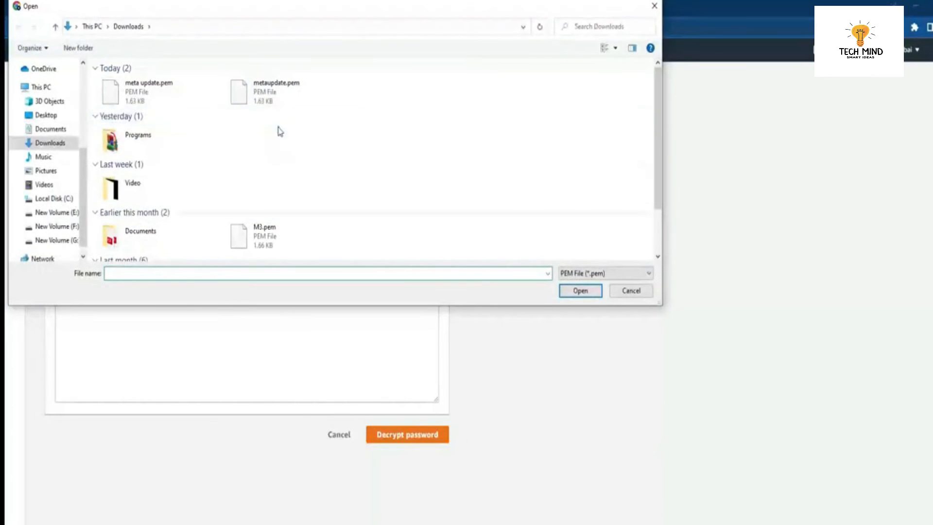
left_click(267, 100)
left_click(581, 292)
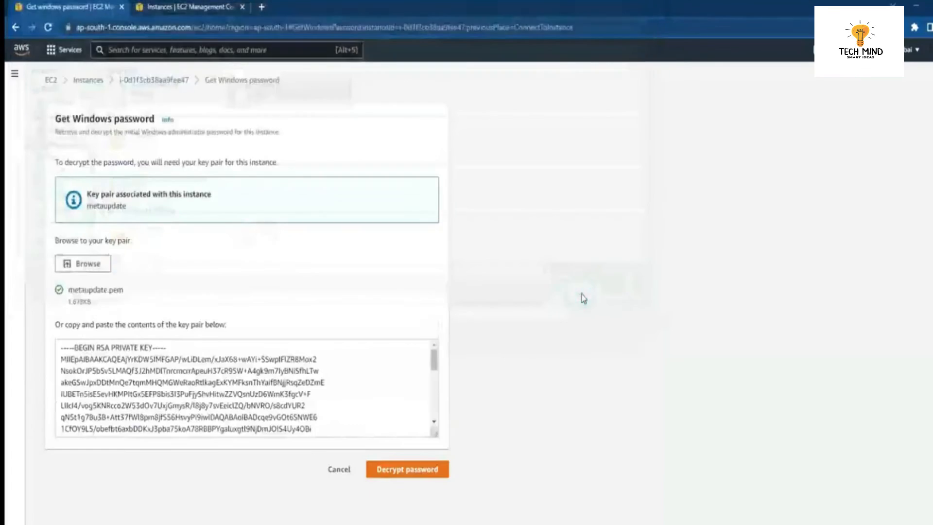
left_click(404, 469)
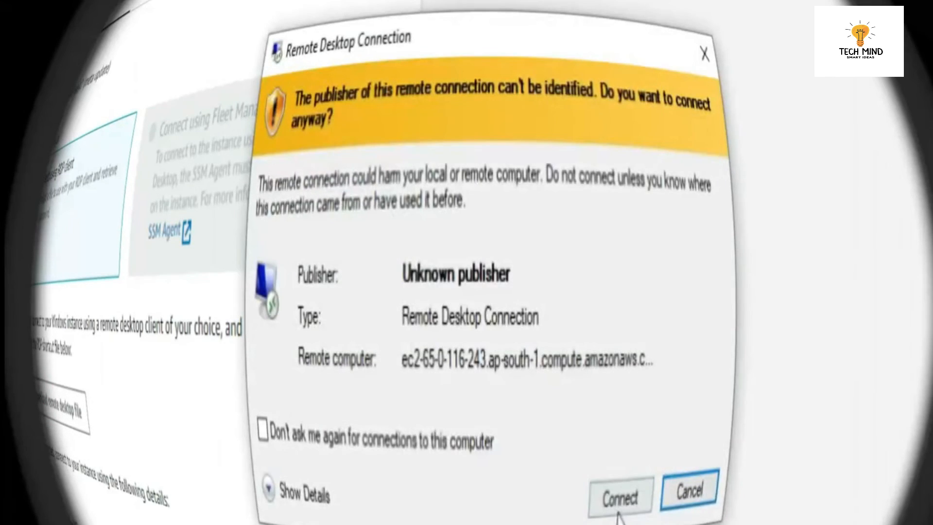
Step: Connect to the instance over Remote Desktop with the Administrator password, remembering the credentials and accepting the untrusted certificate
left_click(619, 497)
left_click(391, 257)
key("ctrl+v")
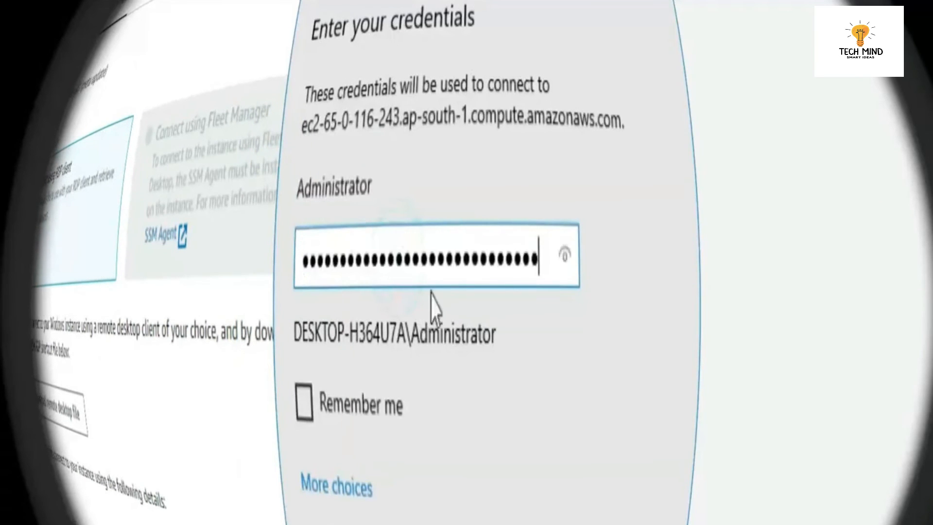
left_click(304, 403)
key("Return")
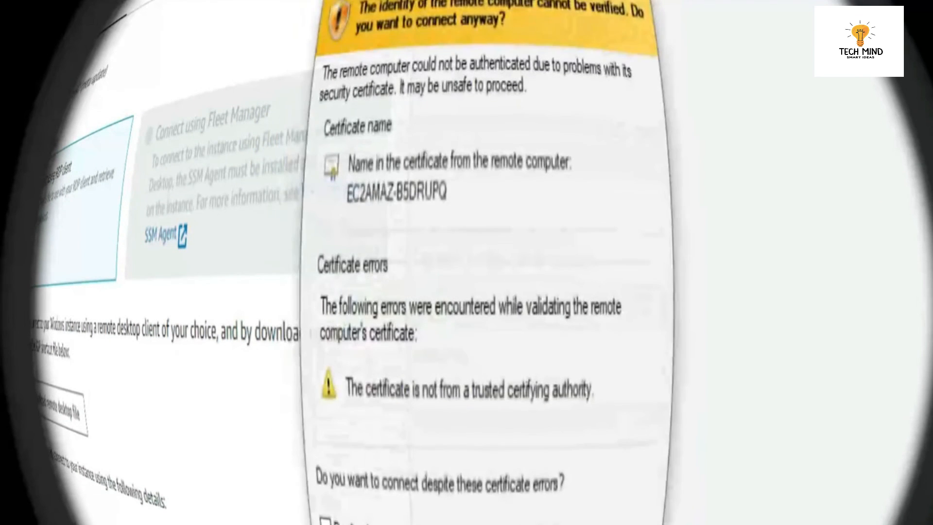
left_click(442, 515)
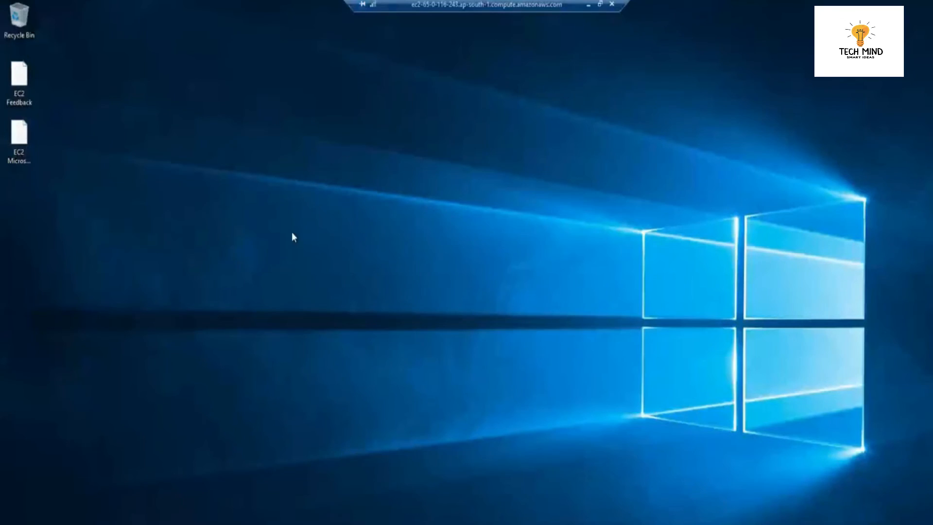
Step: Refresh the remote desktop, search for "system" and open System Information to examine the server's specifications
right_click(354, 144)
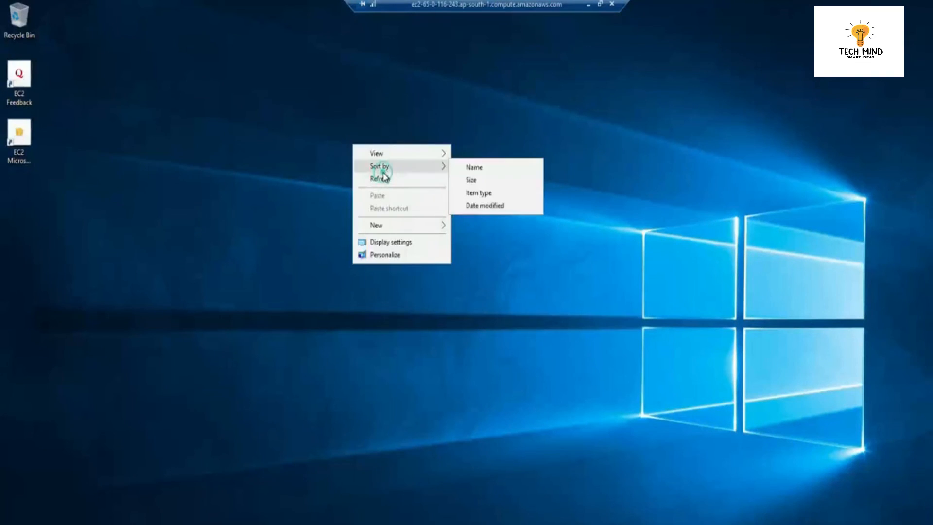
left_click(382, 178)
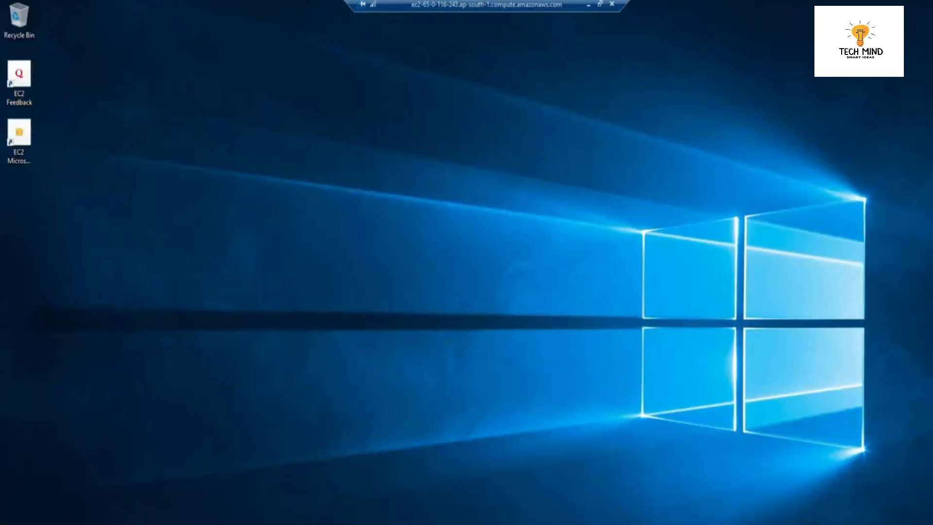
key("super")
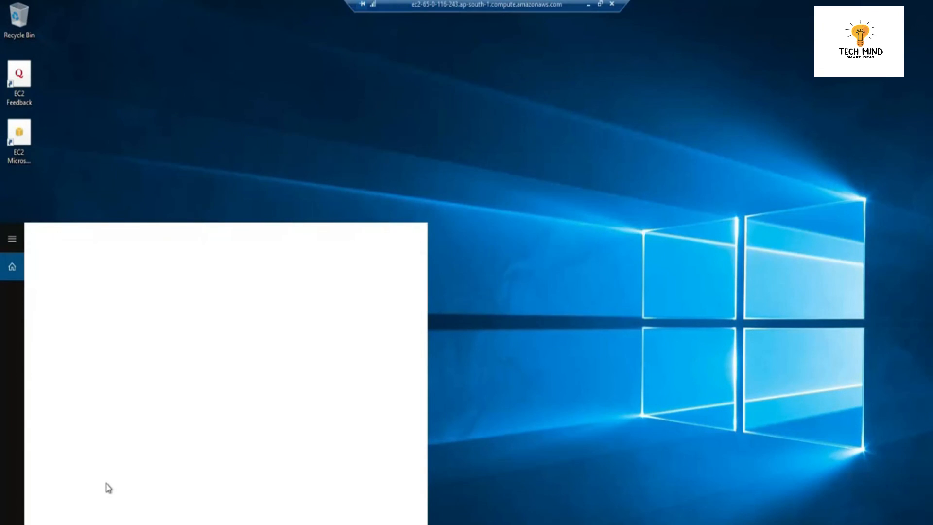
type("system")
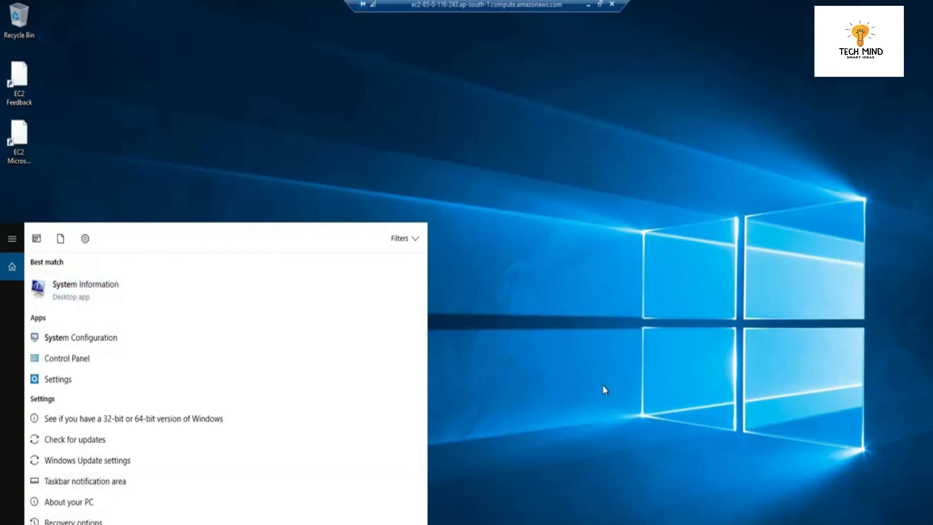
key("Return")
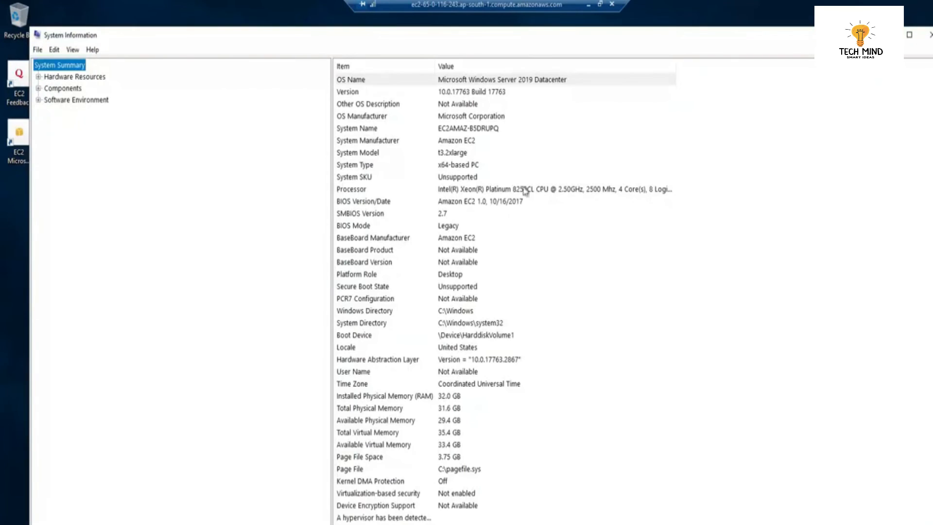